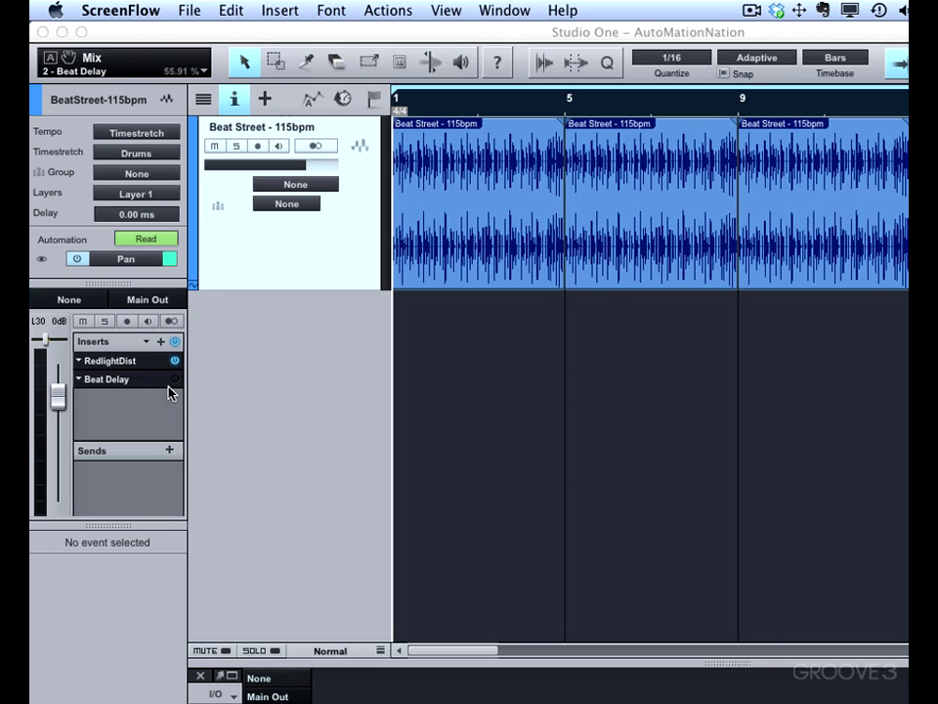
# Open the Beat Street channel's RedlightDist editor and reveal its hardware control-link bar
pyautogui.click(100, 368)
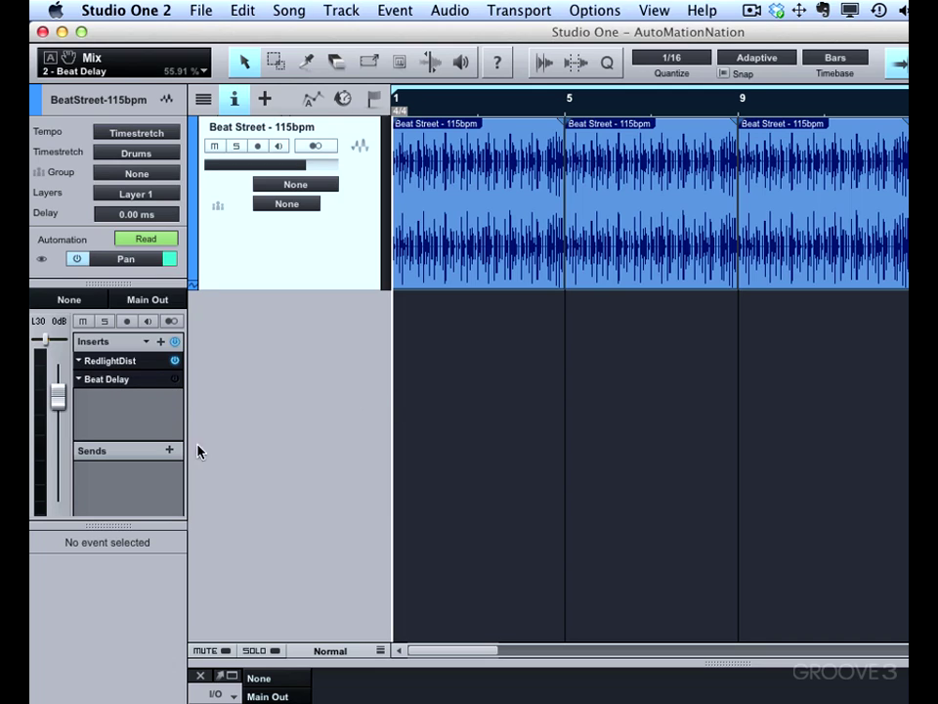
pyautogui.doubleClick(119, 362)
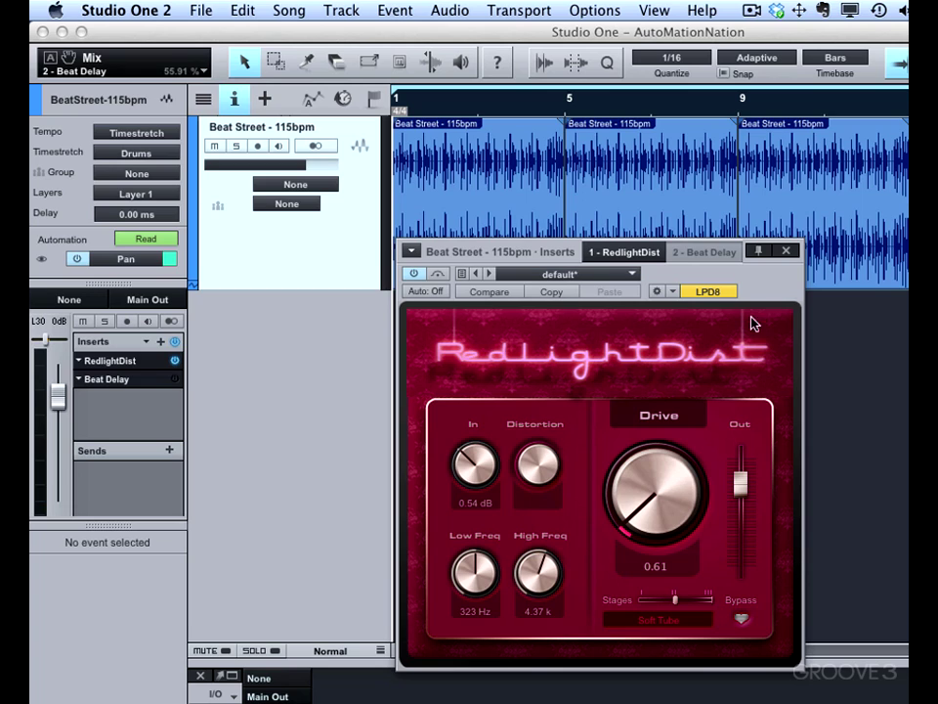
pyautogui.click(657, 292)
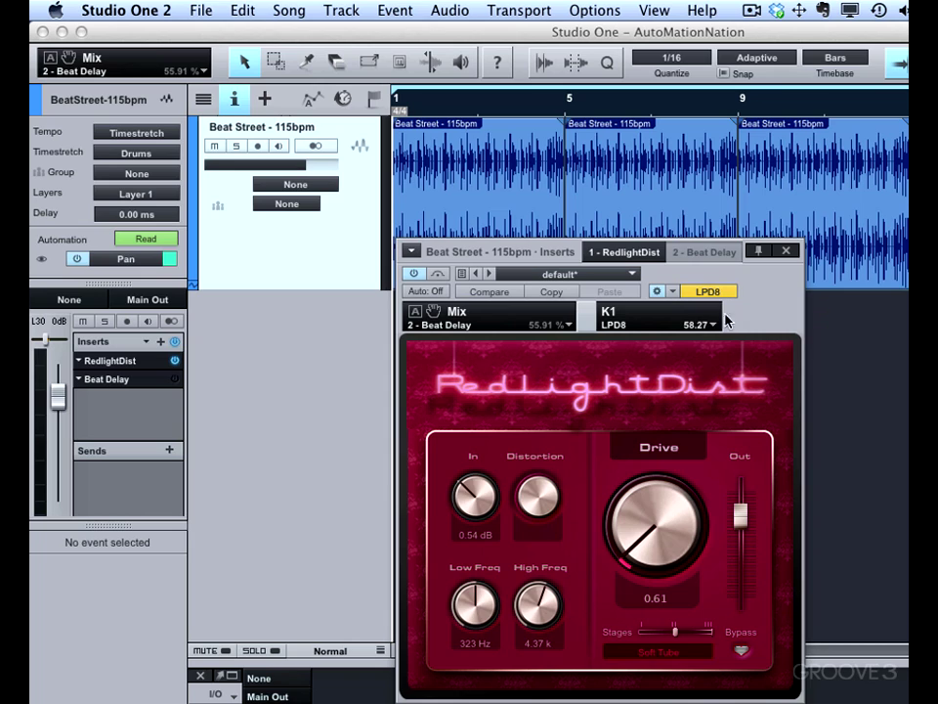
# Select LPD8 as RedlightDist's control device, then toggle its focus mode off and back on
pyautogui.click(672, 292)
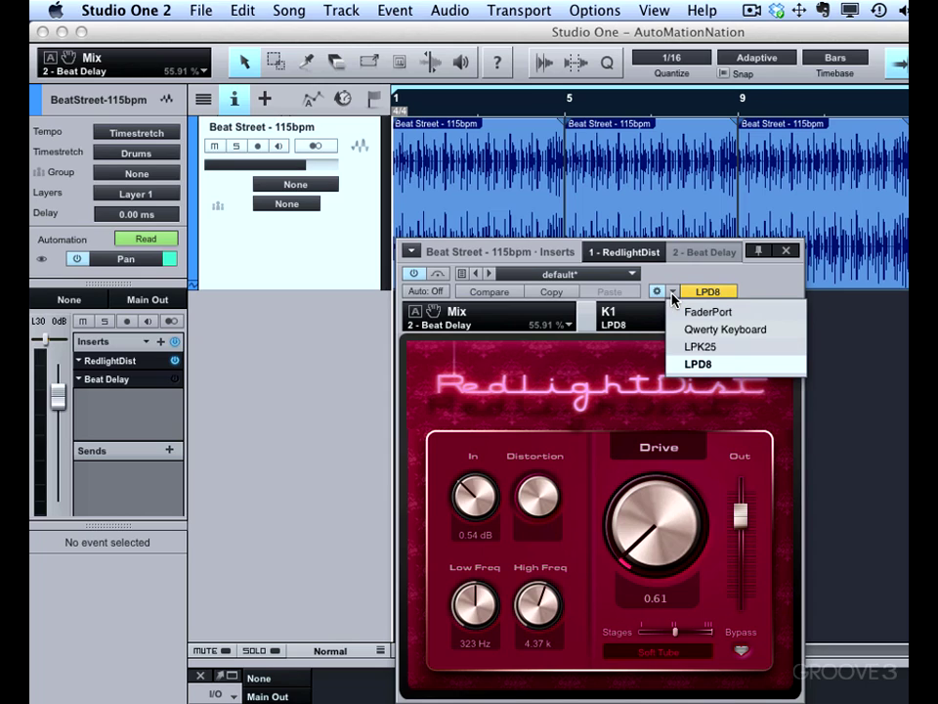
pyautogui.click(713, 366)
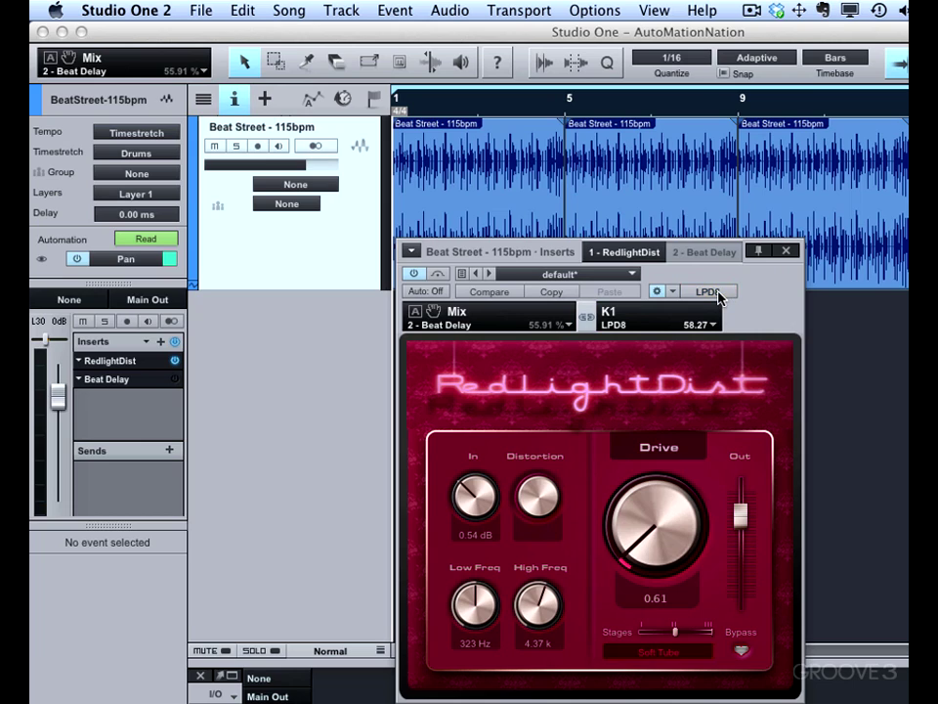
pyautogui.click(710, 291)
pyautogui.click(714, 291)
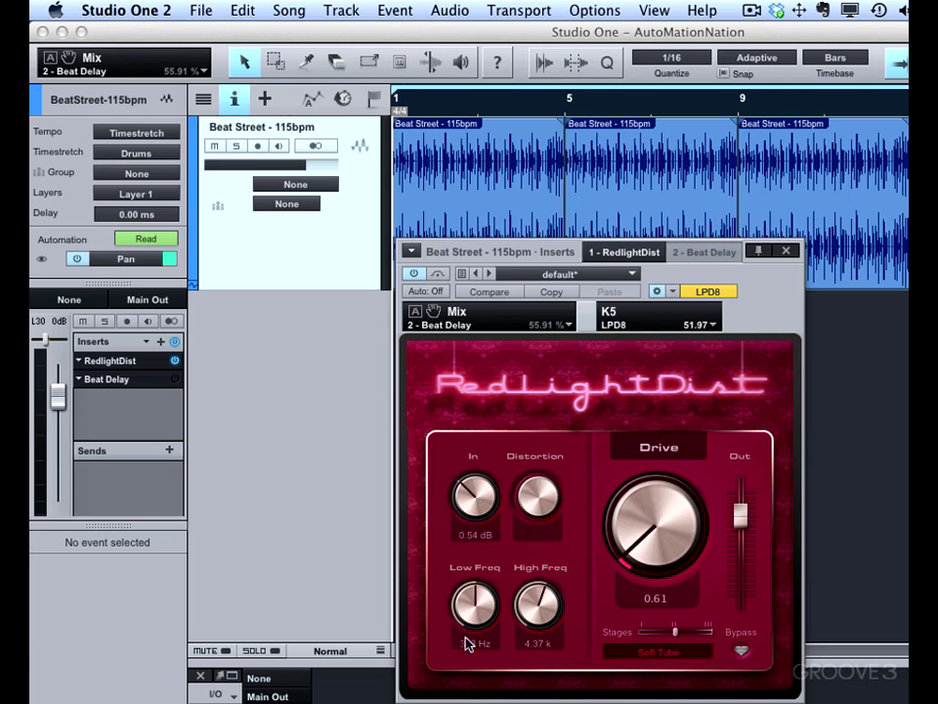
# Link RedlightDist's Low Freq (192 Hz) to LPD8 knob K1 and High Freq (3.37 k) to K2
pyautogui.moveTo(471, 630)
pyautogui.mouseDown()
pyautogui.moveTo(472, 650)
pyautogui.moveTo(483, 568)
pyautogui.moveTo(474, 629)
pyautogui.mouseUp()
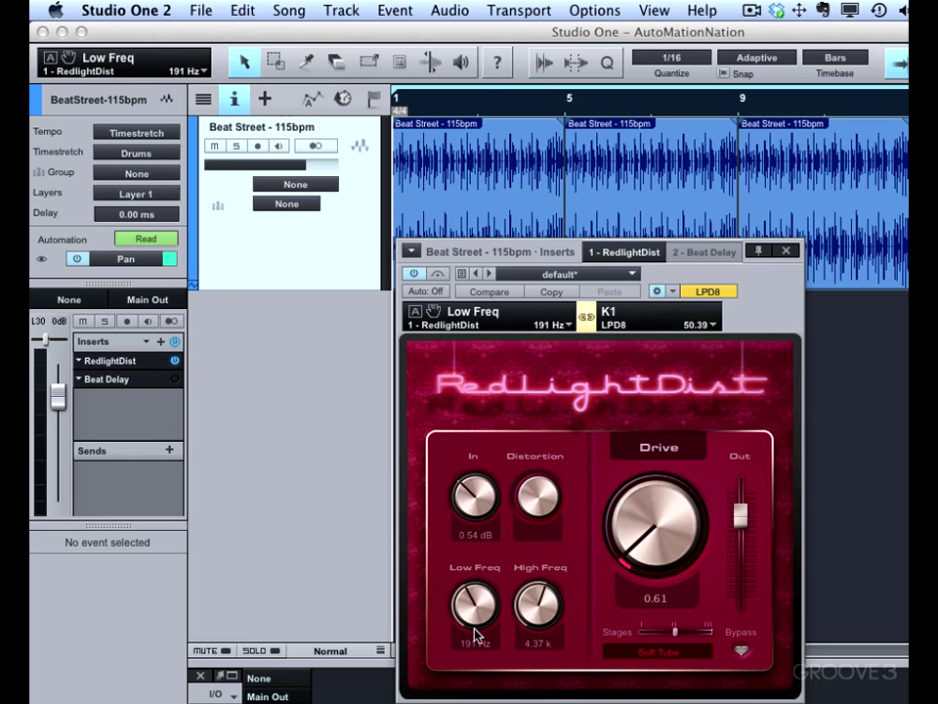
pyautogui.click(587, 319)
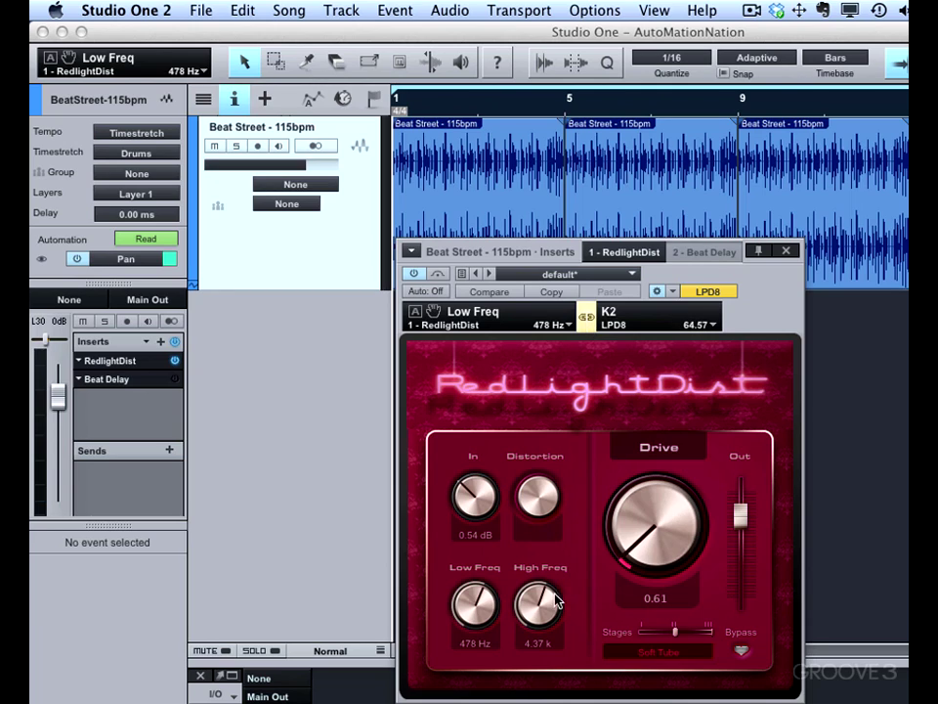
pyautogui.moveTo(555, 600); pyautogui.dragTo(561, 525)
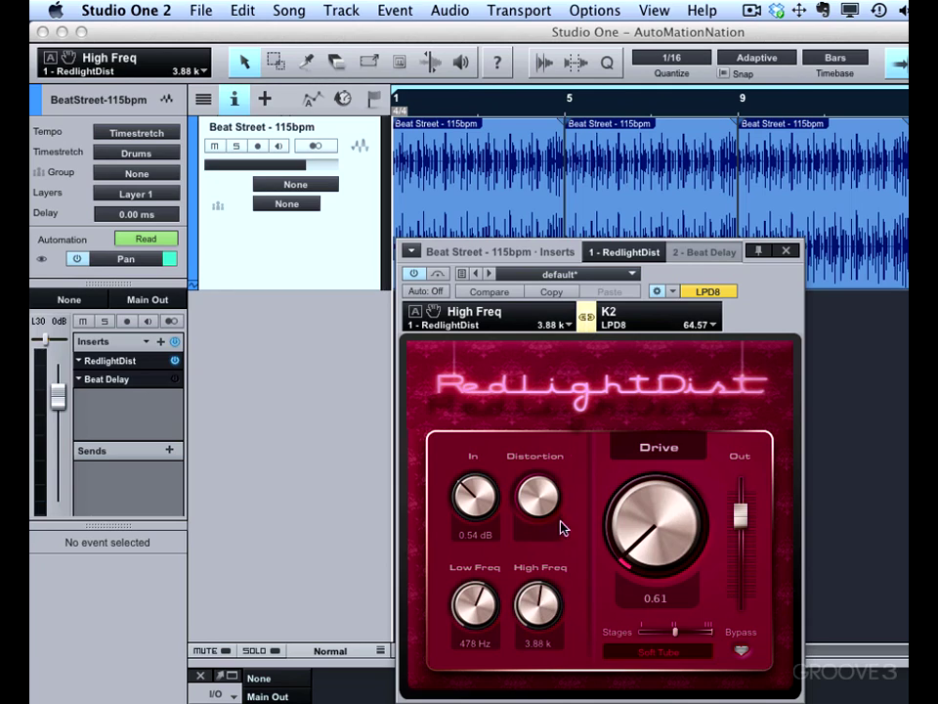
pyautogui.click(586, 326)
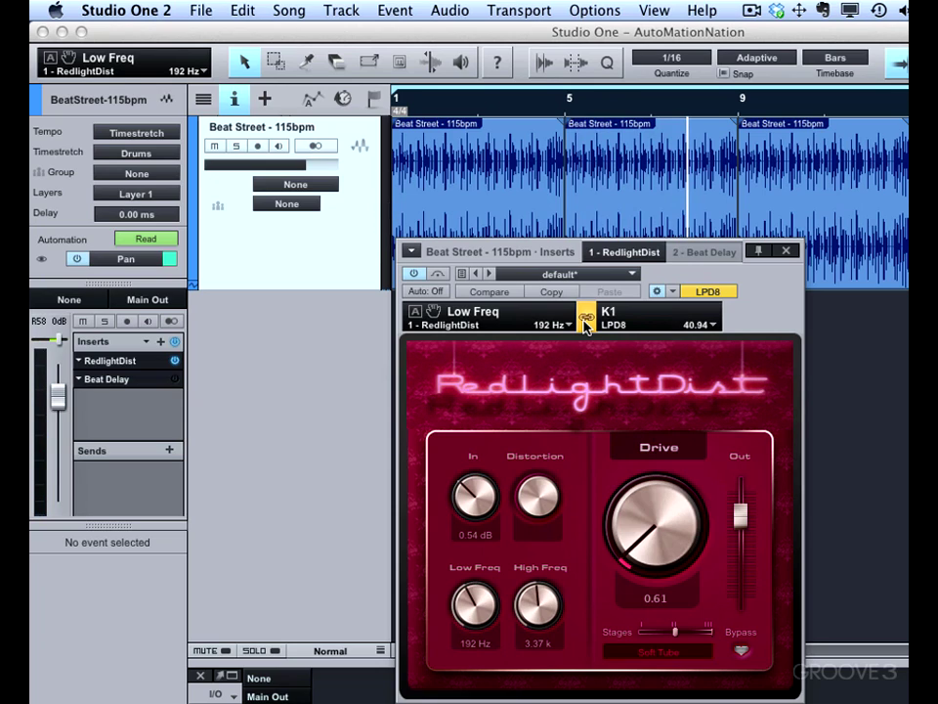
# Close RedlightDist and bring up the Beat Delay insert editor for Beat Street
pyautogui.click(785, 250)
pyautogui.doubleClick(120, 380)
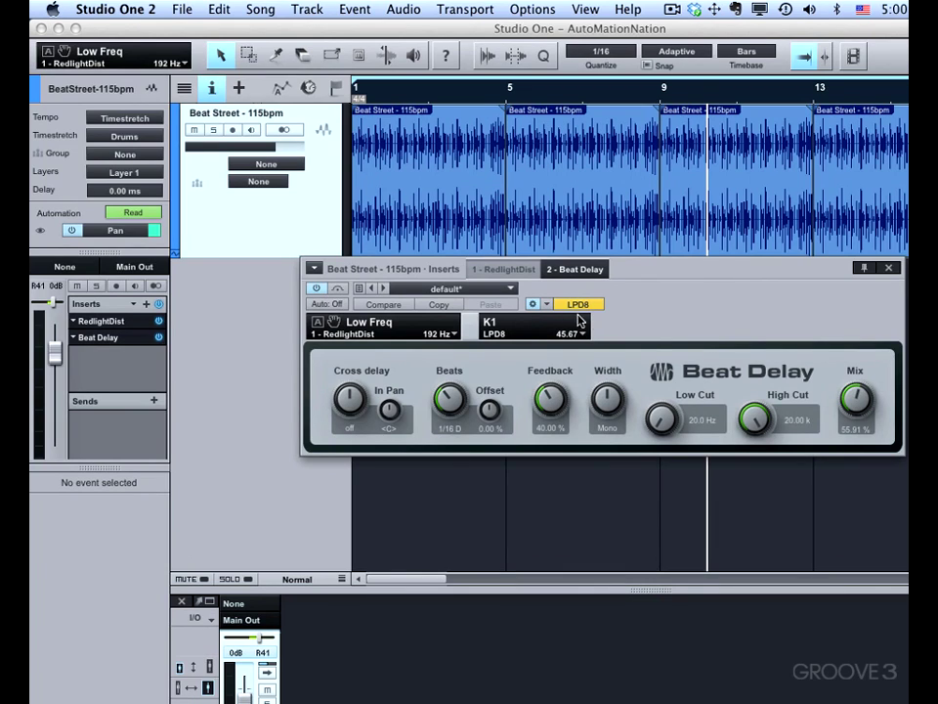
# Refresh the control-link bar, link Beat Delay's Beats to LPD8 knob K1, and select Mix
pyautogui.click(534, 305)
pyautogui.click(534, 305)
pyautogui.moveTo(446, 392); pyautogui.dragTo(447, 391)
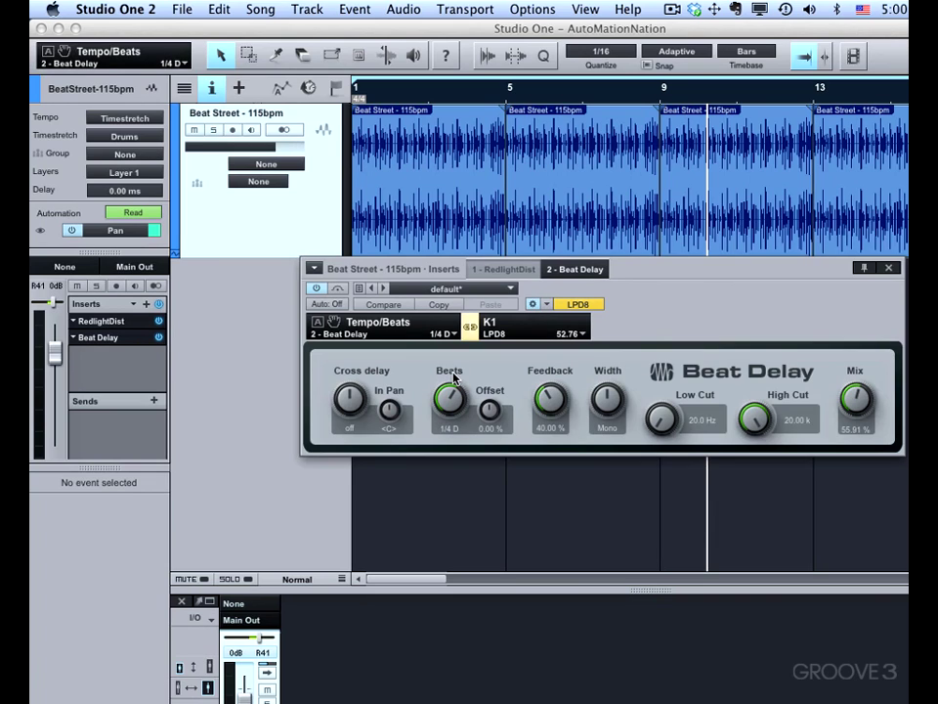
pyautogui.click(467, 331)
pyautogui.moveTo(858, 409); pyautogui.dragTo(858, 415)
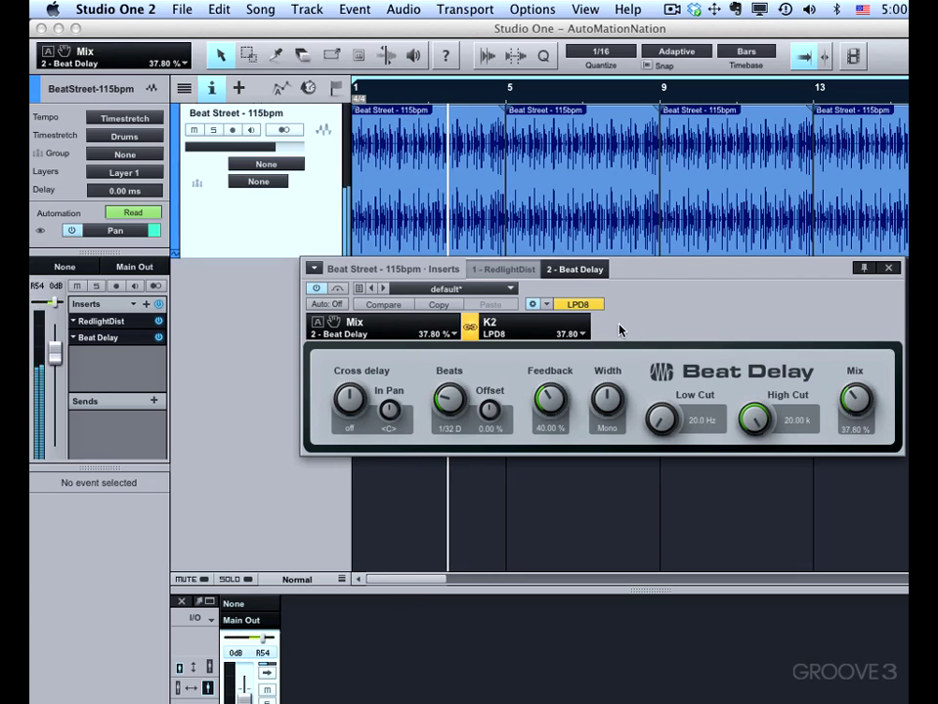
# Switch the insert editor to RedlightDist, then return to Beat Delay
pyautogui.click(126, 323)
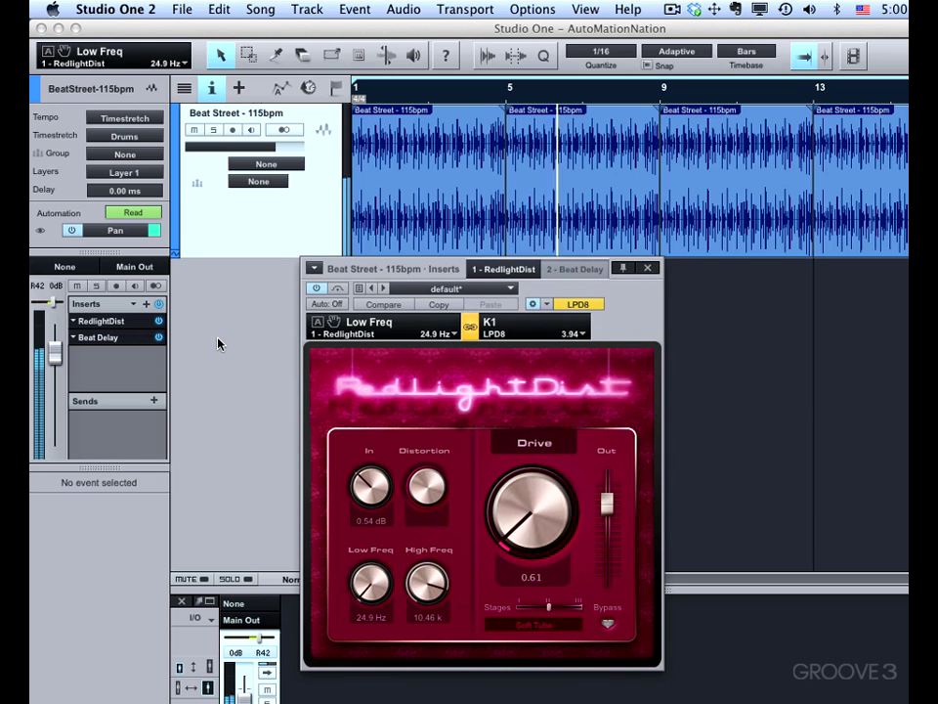
pyautogui.click(99, 337)
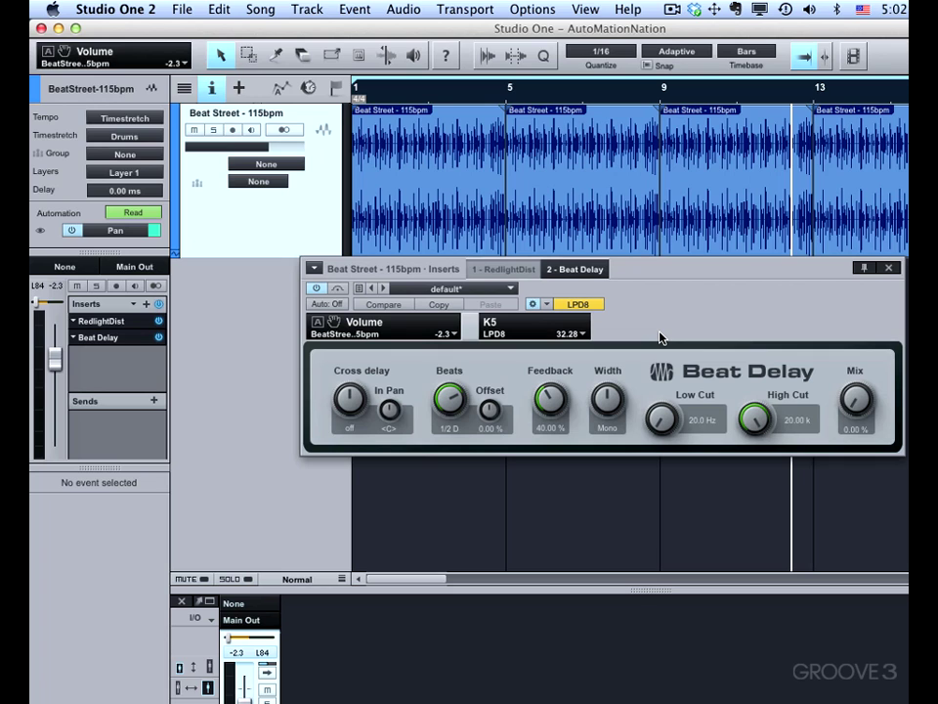
# Move the Beat Delay window down and right, then nudge it back up slightly
pyautogui.moveTo(674, 270); pyautogui.dragTo(731, 349)
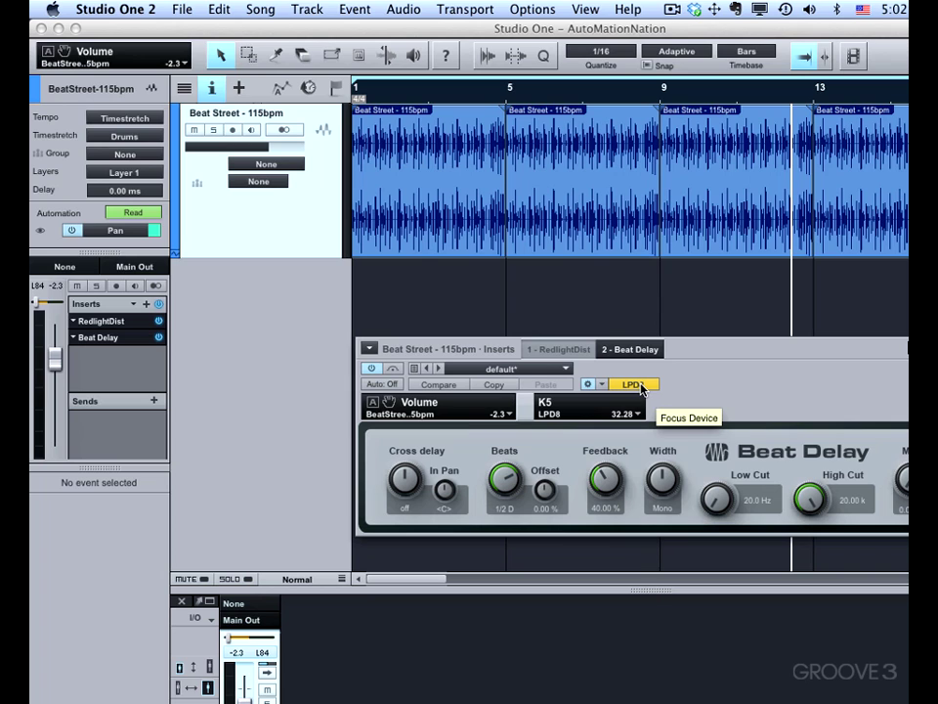
pyautogui.moveTo(692, 354); pyautogui.dragTo(685, 308)
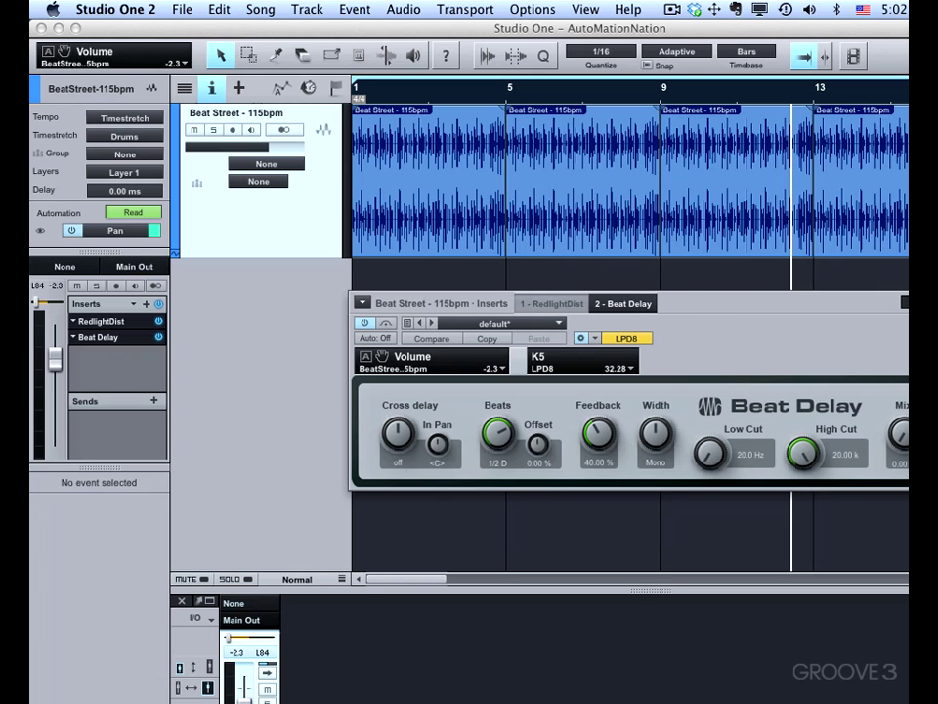
# Close Beat Delay and globally assign track volume to LPD8 knob K5 and pan to K6
pyautogui.press('super+w')
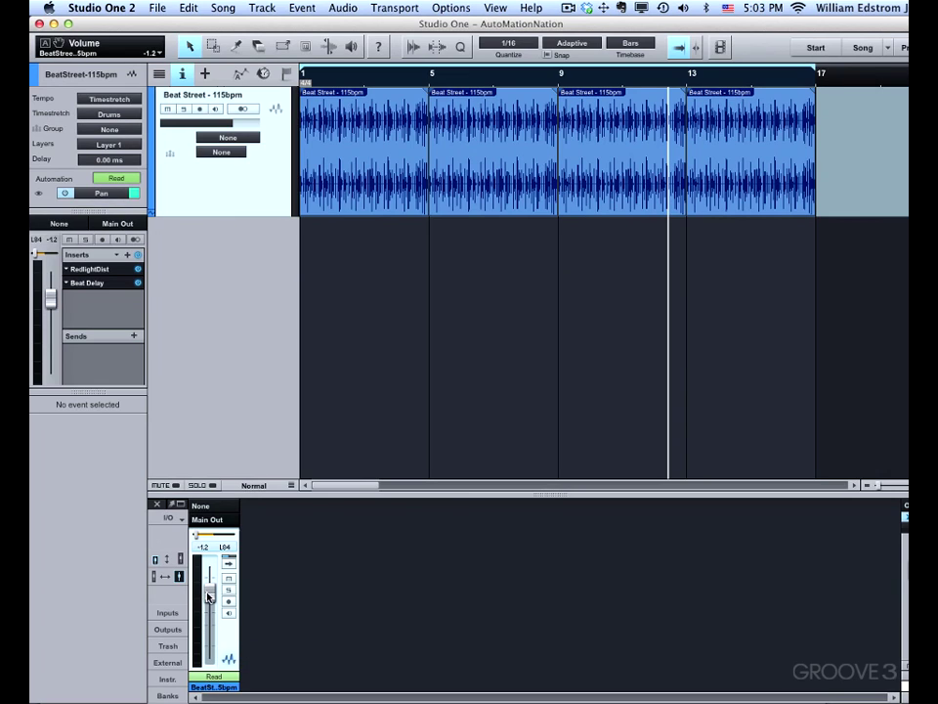
pyautogui.rightClick(208, 596)
pyautogui.click(228, 603)
pyautogui.rightClick(35, 256)
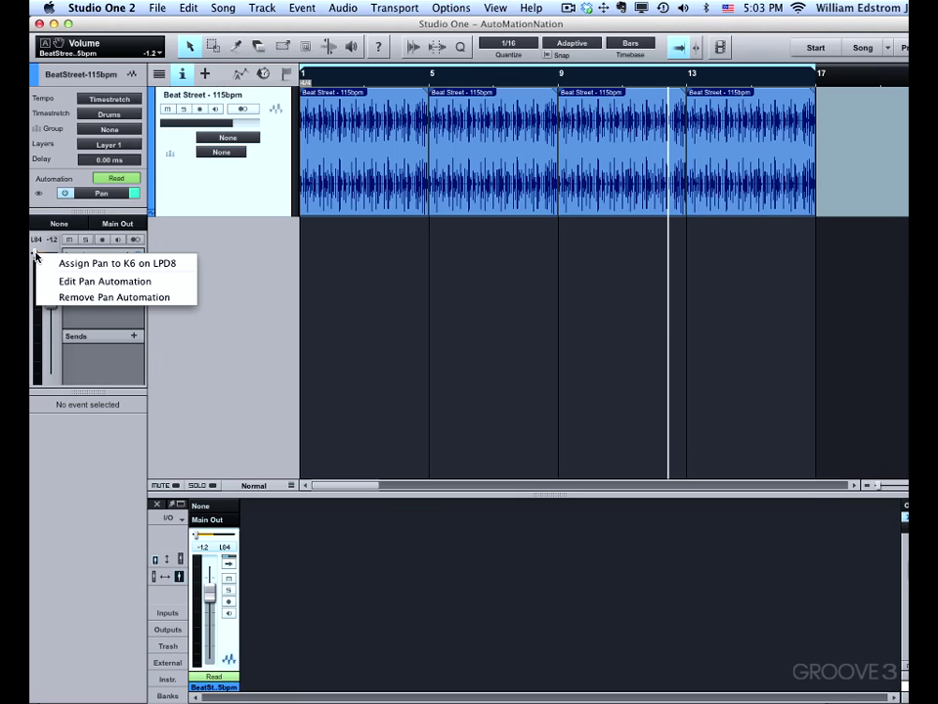
pyautogui.click(45, 262)
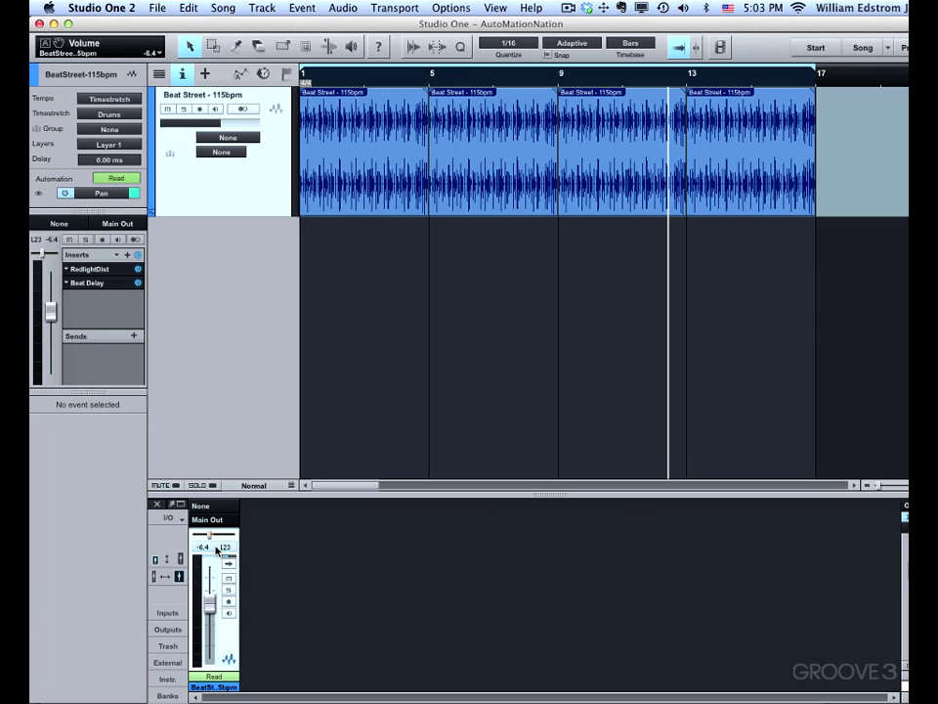
# Reopen the RedlightDist editor and take the LPD8 out of focus-follow mode
pyautogui.click(100, 275)
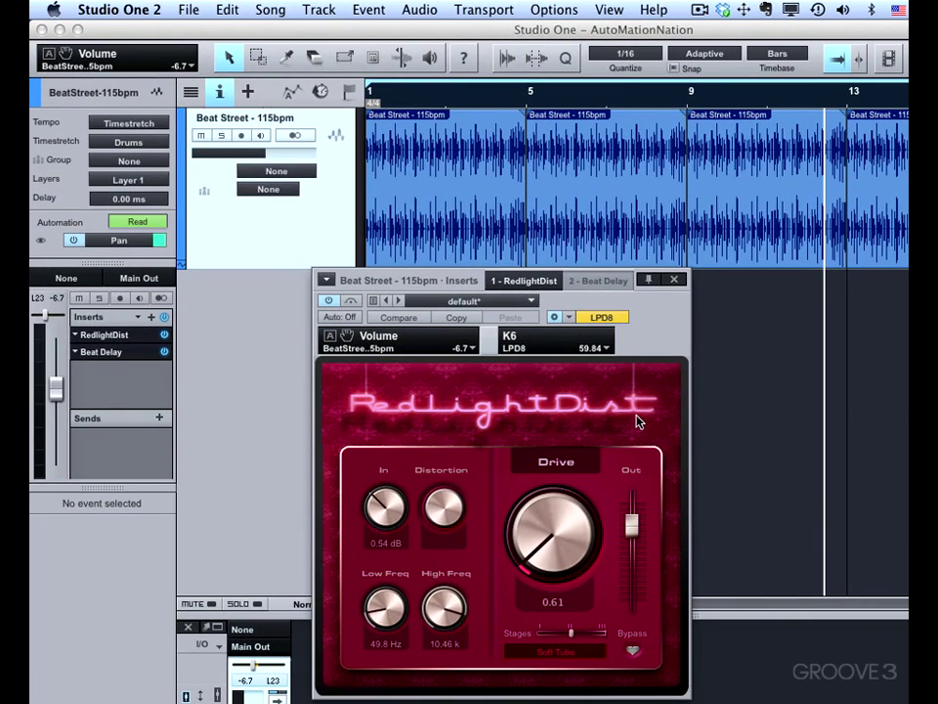
pyautogui.click(623, 319)
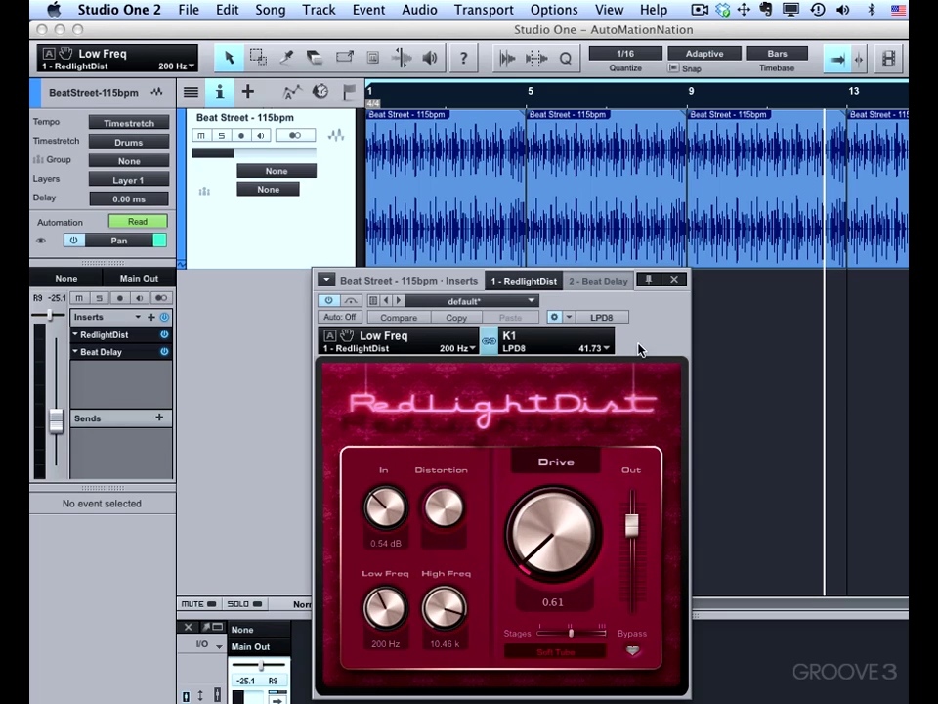
# Shift the RedlightDist window right and turn Low Freq up to 211 Hz
pyautogui.moveTo(469, 281); pyautogui.dragTo(538, 288)
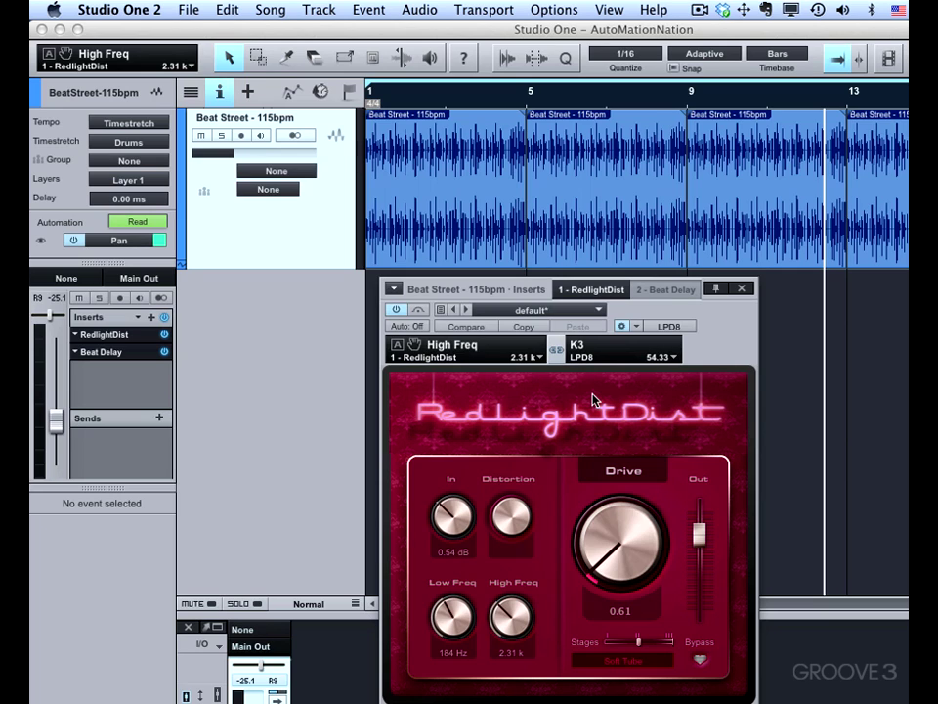
pyautogui.moveTo(452, 615)
pyautogui.mouseDown()
pyautogui.moveTo(451, 628)
pyautogui.moveTo(452, 607)
pyautogui.mouseUp()
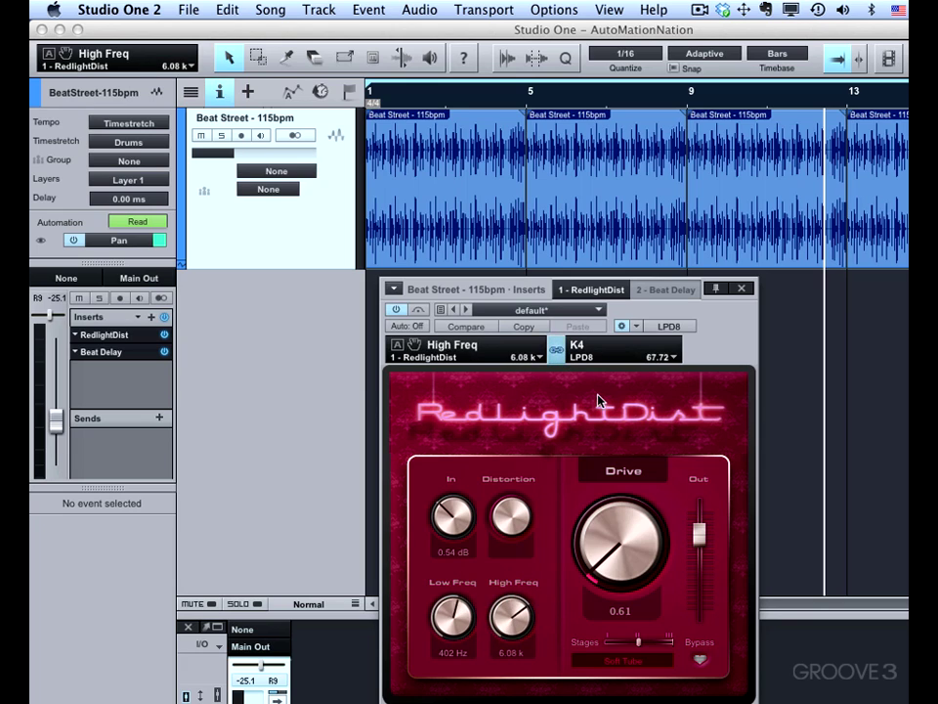
# Close the RedlightDist plugin window after testing the mapped knobs
pyautogui.click(742, 290)
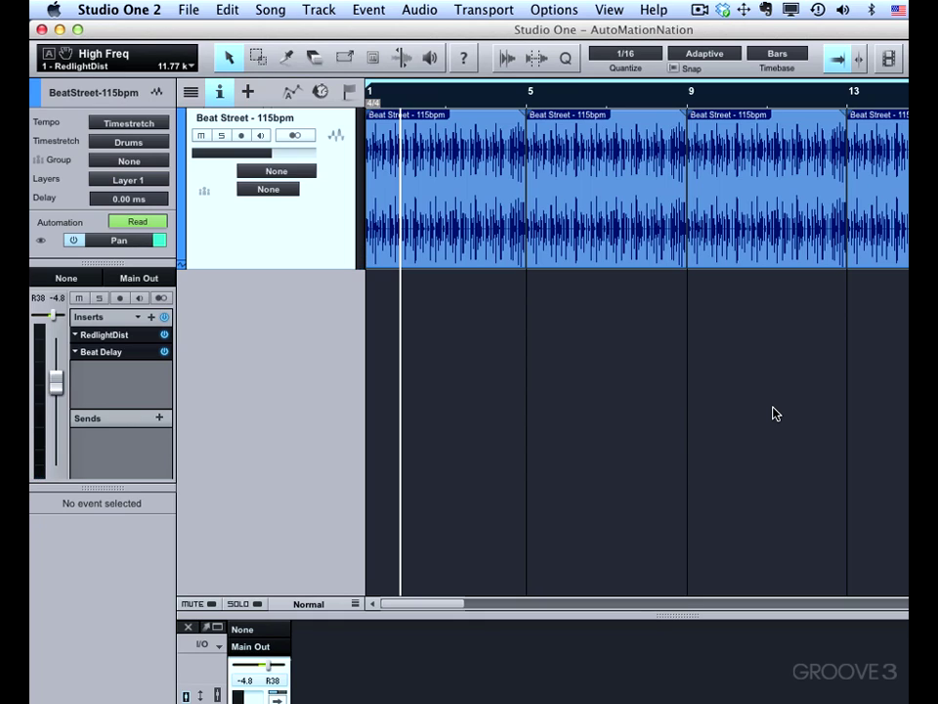
# Open the Beat Delay editor from the Beat Street track's Inserts list
pyautogui.doubleClick(123, 352)
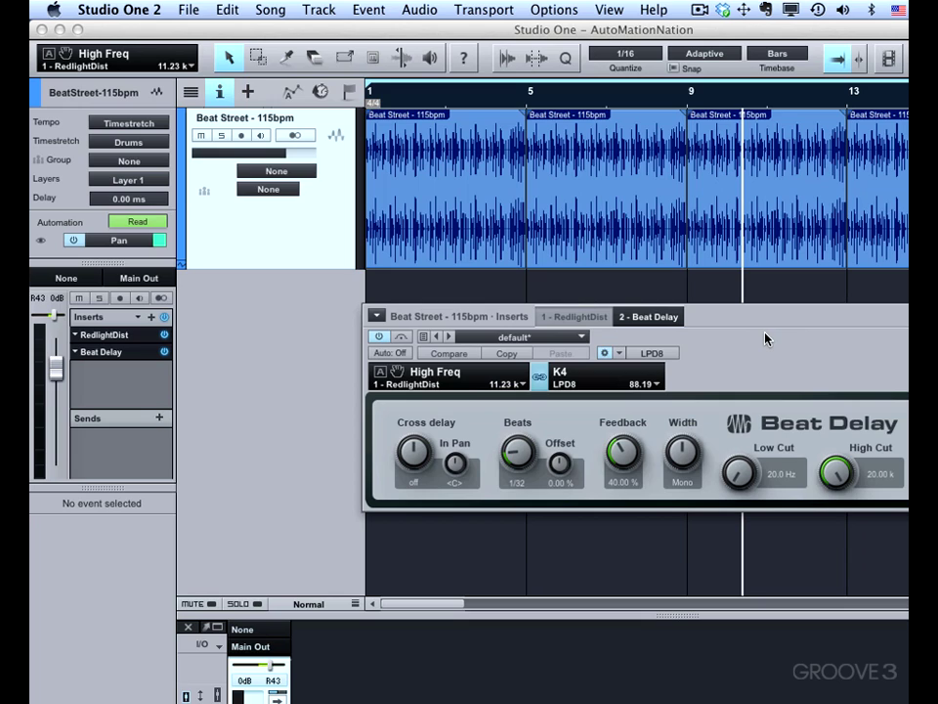
# Select Beat Delay's Beats knob for mapping and move its value through 1/32 T to 1/64
pyautogui.click(518, 455)
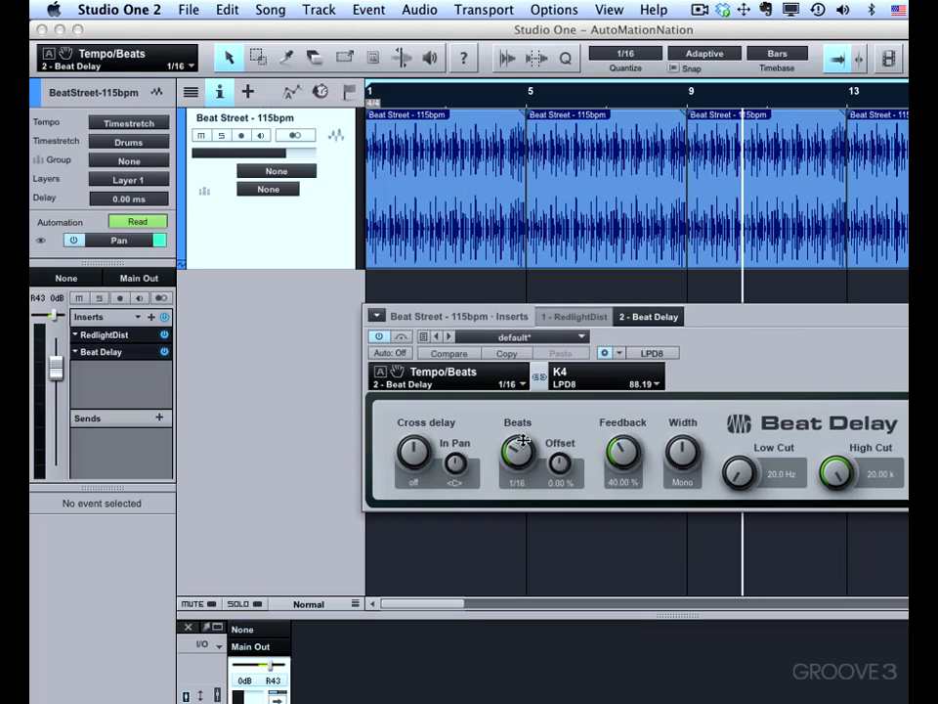
pyautogui.moveTo(521, 452); pyautogui.dragTo(517, 450)
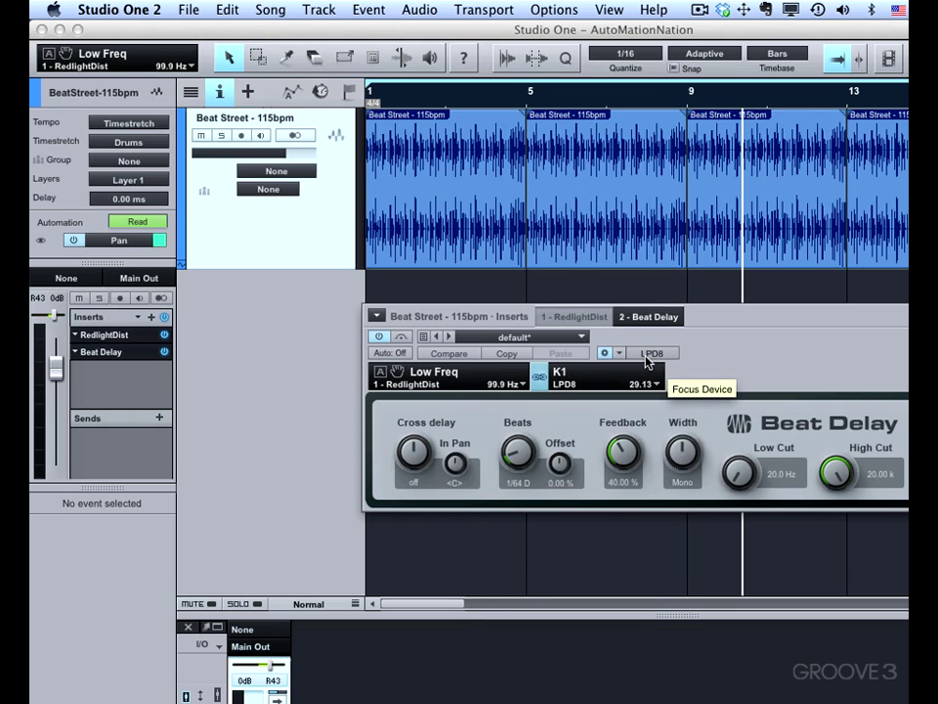
pyautogui.moveTo(520, 457); pyautogui.dragTo(526, 404)
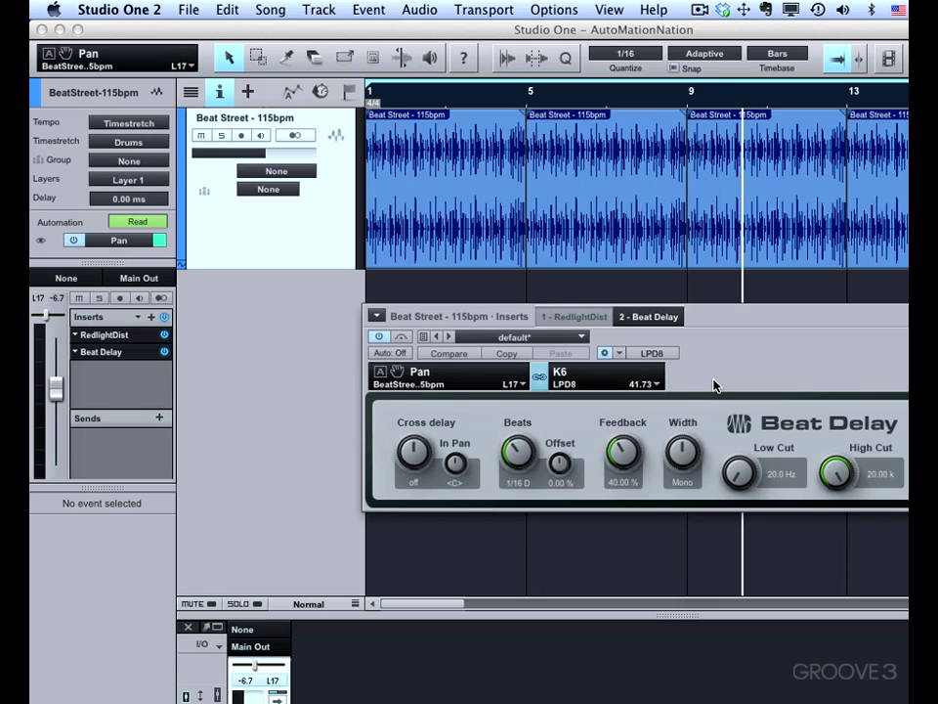
# Move RedlightDist's window down-right and place a separate Beat Delay window above it
pyautogui.click(104, 335)
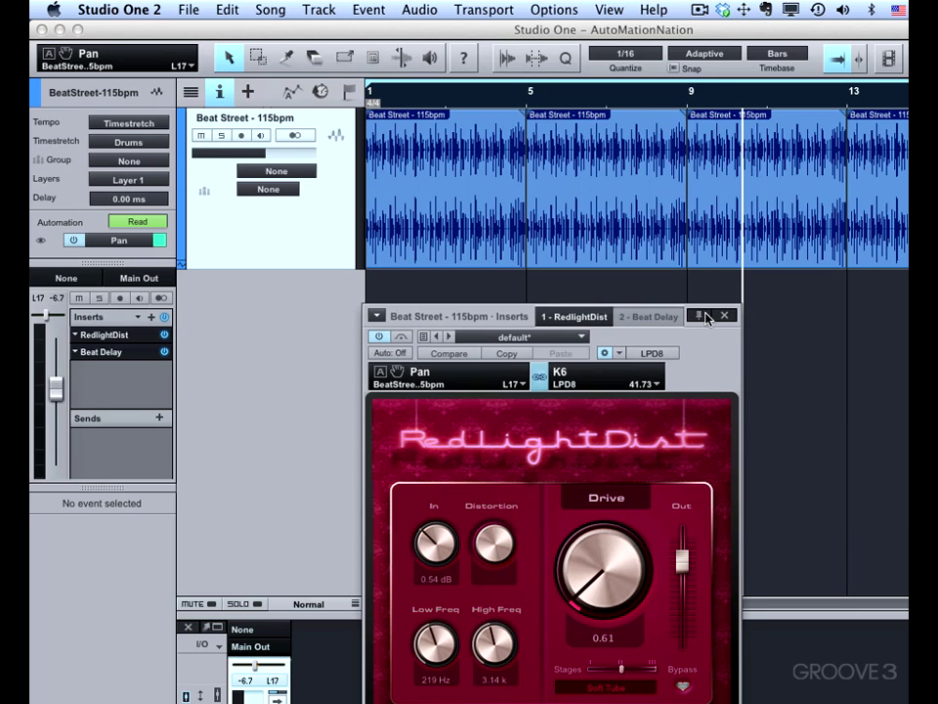
pyautogui.moveTo(398, 313); pyautogui.dragTo(650, 452)
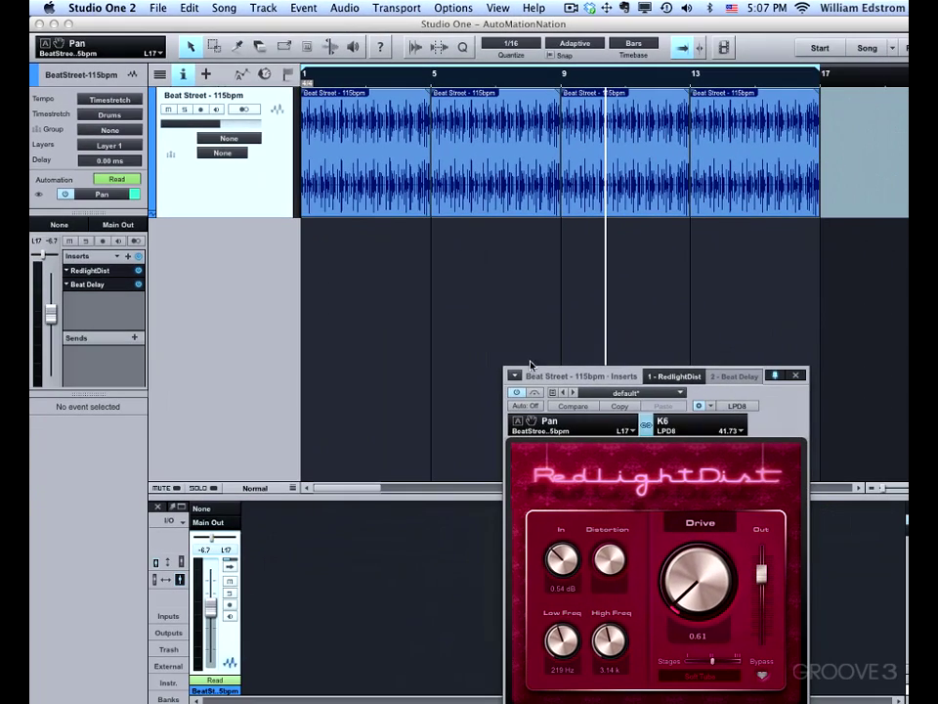
pyautogui.click(98, 285)
pyautogui.moveTo(770, 257)
pyautogui.mouseDown()
pyautogui.moveTo(798, 226)
pyautogui.moveTo(833, 226)
pyautogui.moveTo(775, 237)
pyautogui.mouseUp()
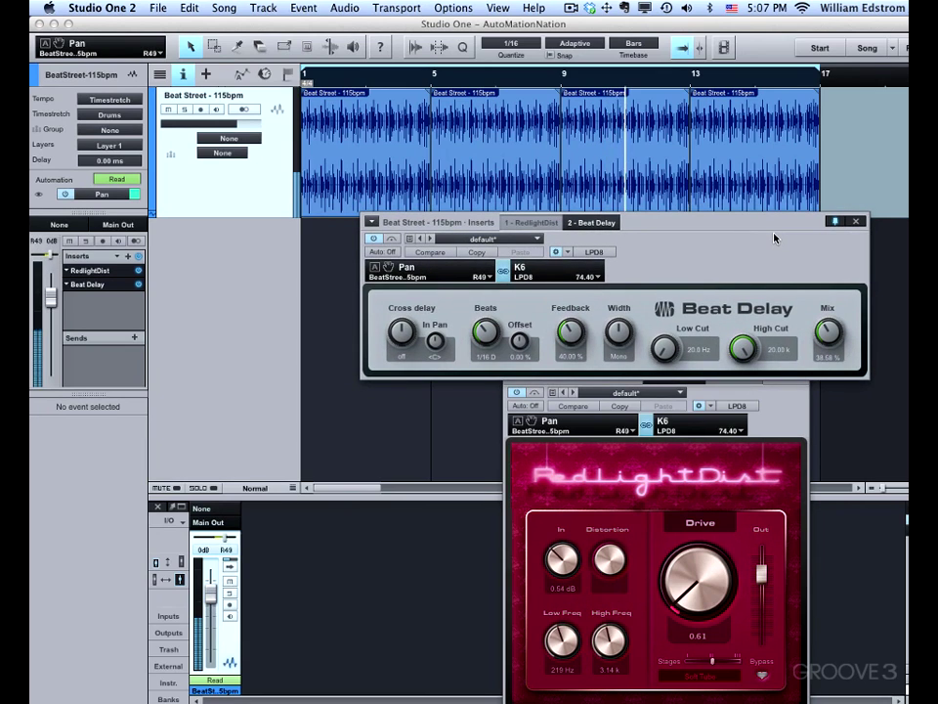